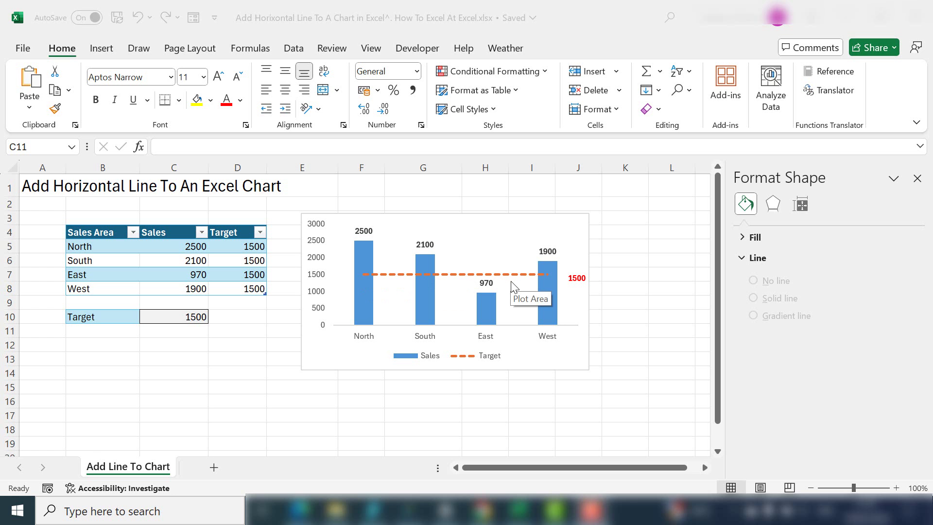
Enter 2000 in target cell C10, then change it to 1900
click(186, 317)
click(179, 319)
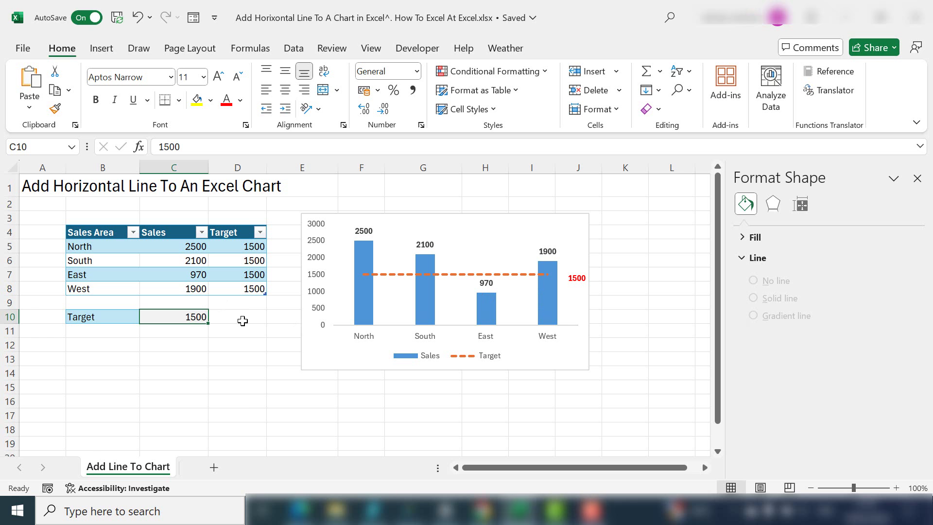
text(2000)
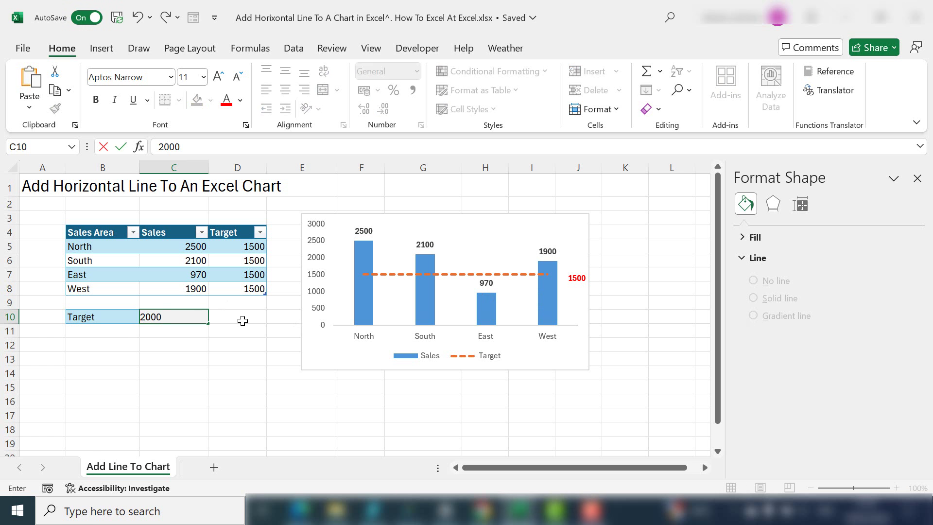
key(Return)
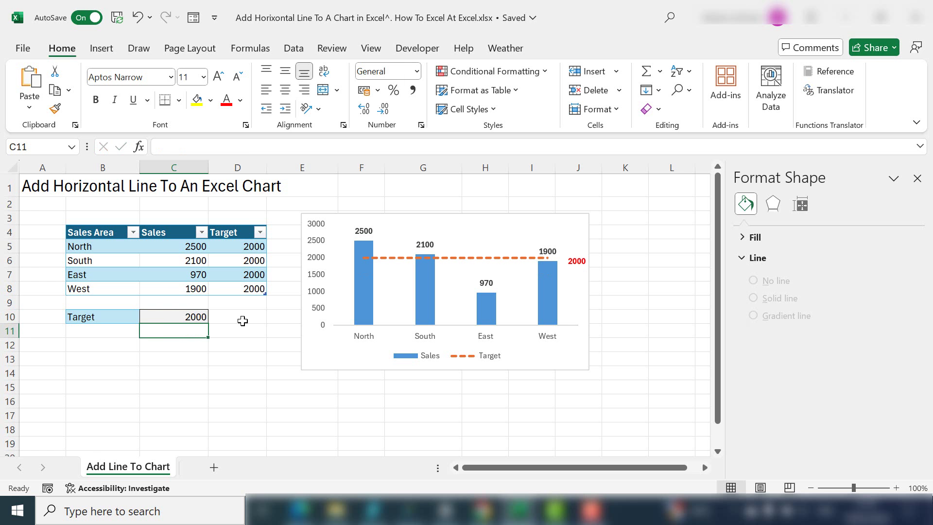
key(Up)
text(1)
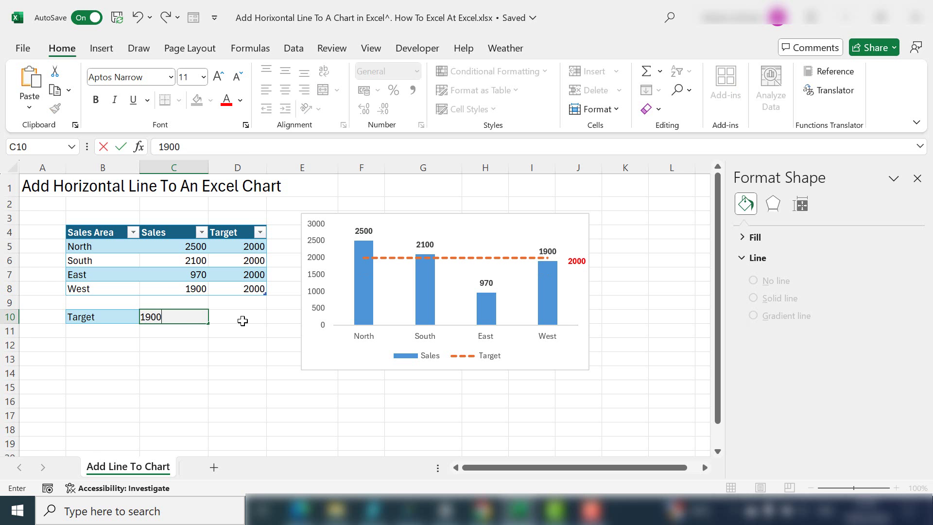
key(Return)
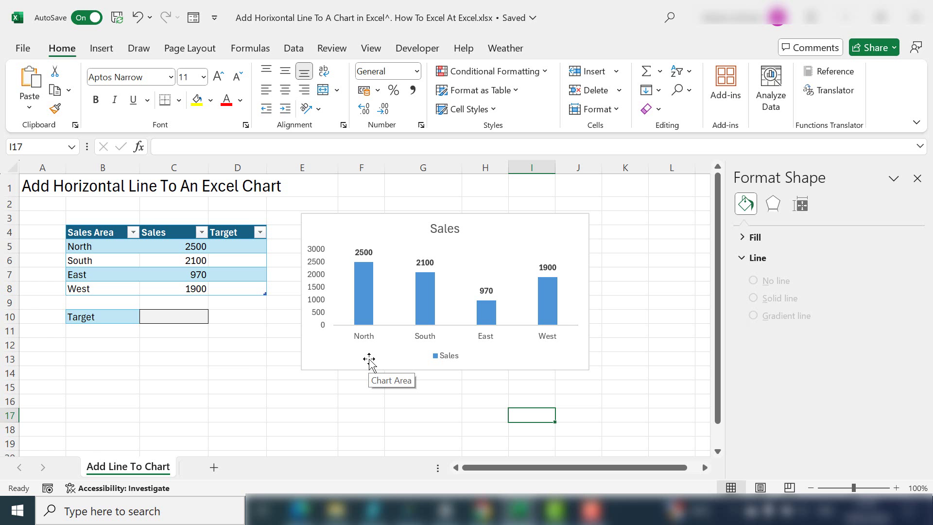
Enter 2000 in D5 for North and D6 for South, correcting the mistyped entries
click(238, 247)
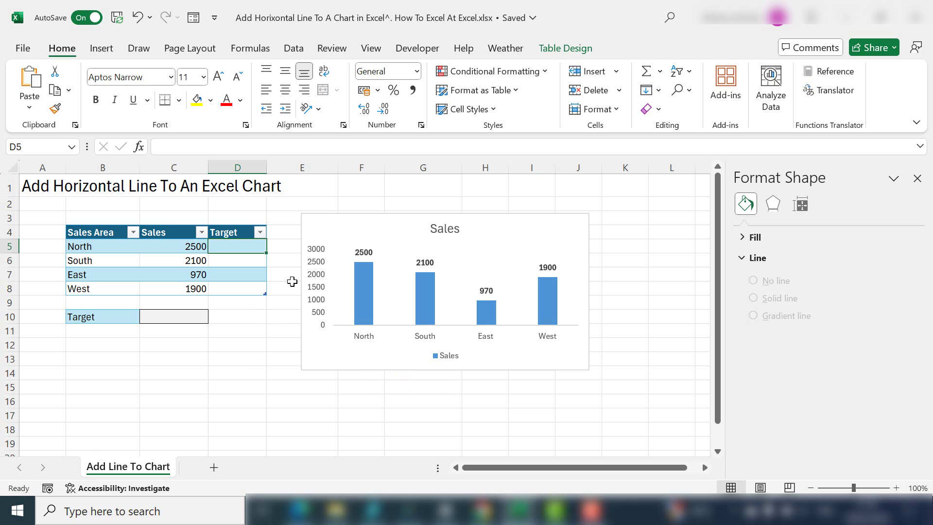
text(200)
key(Return)
text(2)
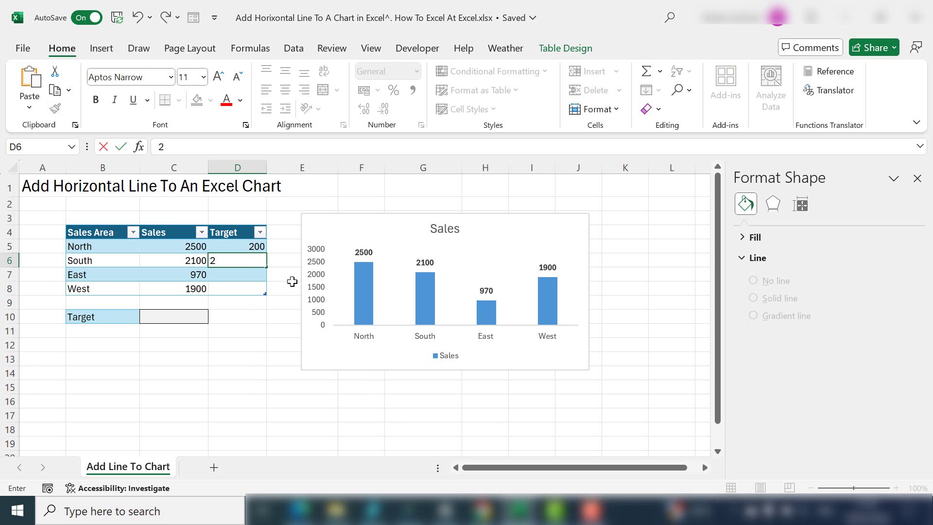
key(Up)
key(Delete)
text(200)
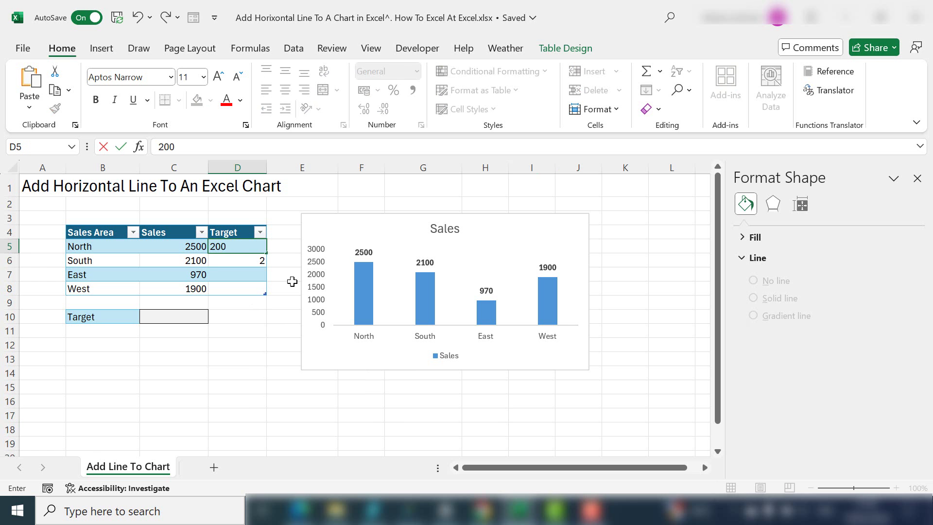
text(0)
key(Return)
text(00)
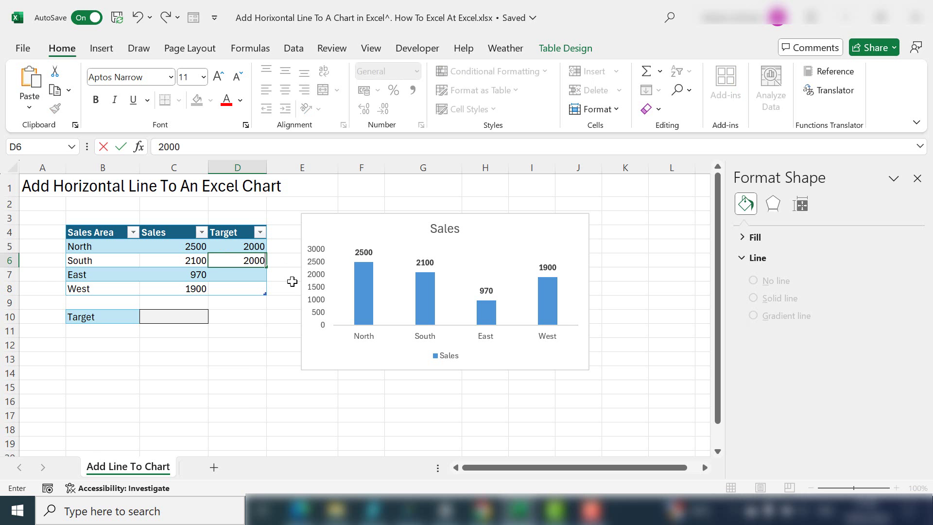
key(Return)
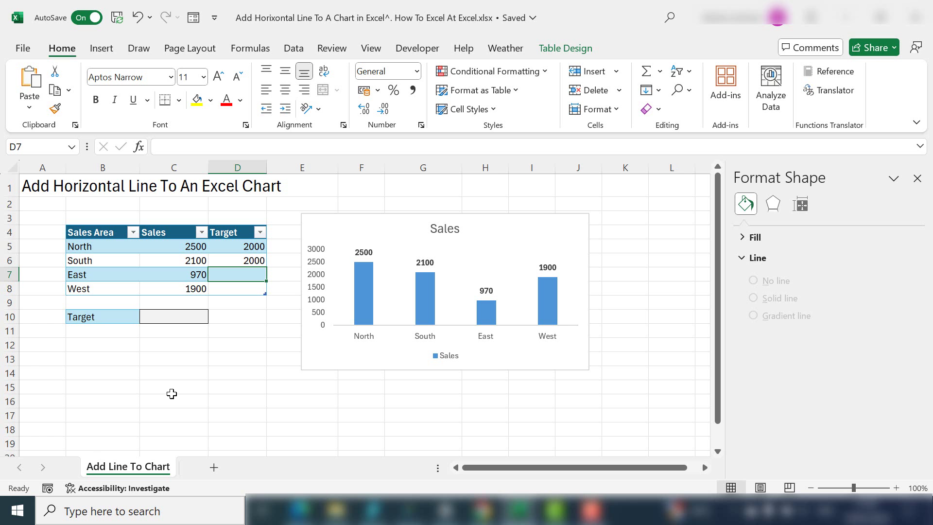
Enter 2000 as the target value in C10
click(85, 315)
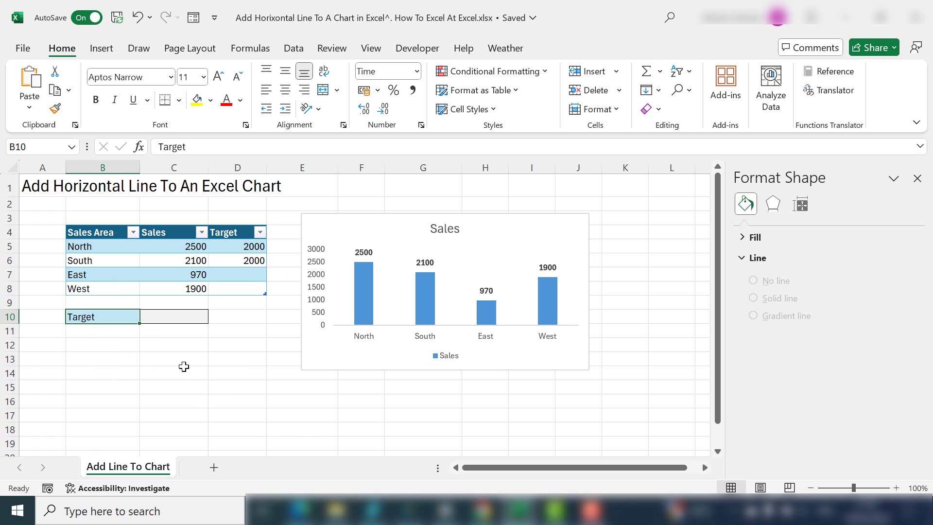
click(202, 316)
text(2)
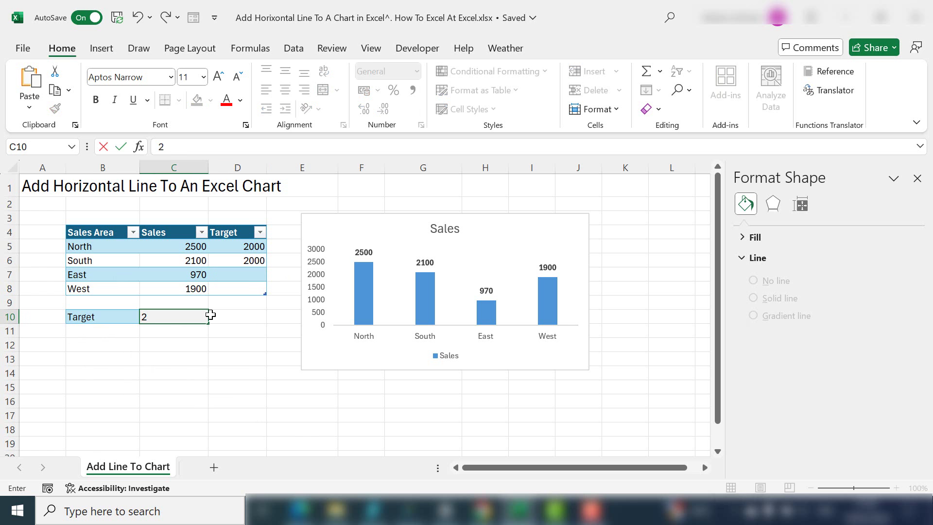
text(000)
key(Return)
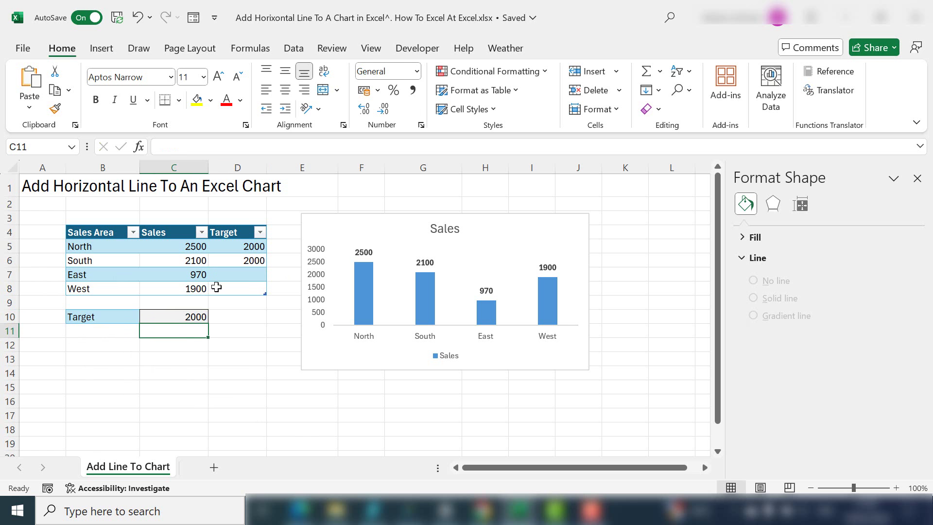
Set D5 to =$C$10 and fill the formula down through D8
click(223, 246)
text(=)
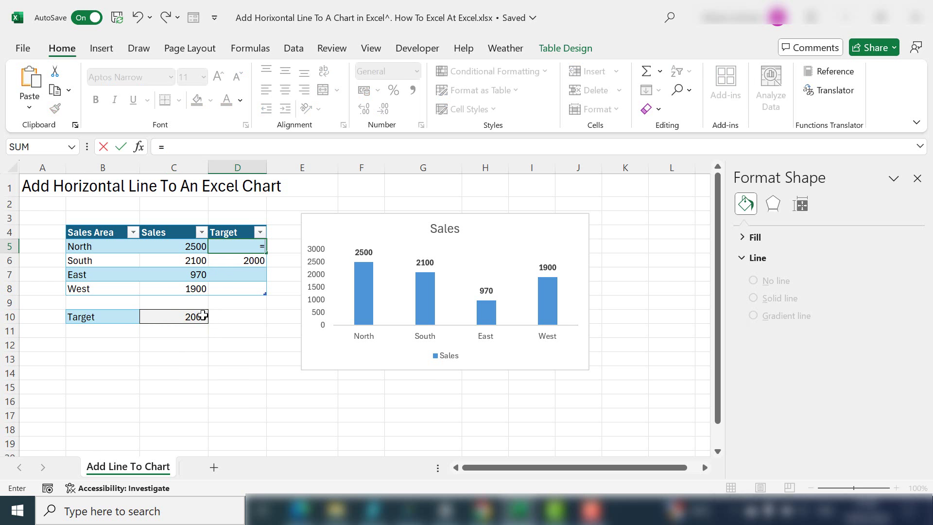
click(179, 316)
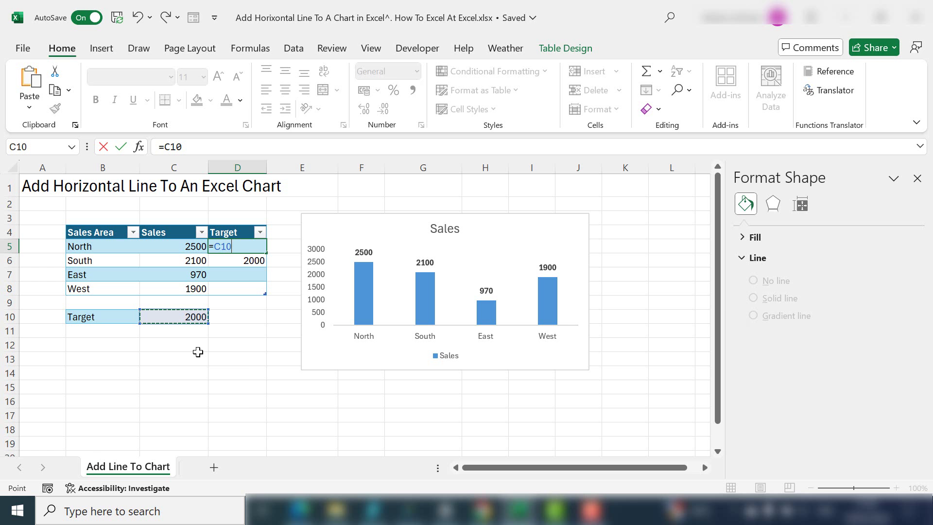
key(F4)
key(ctrl+Return)
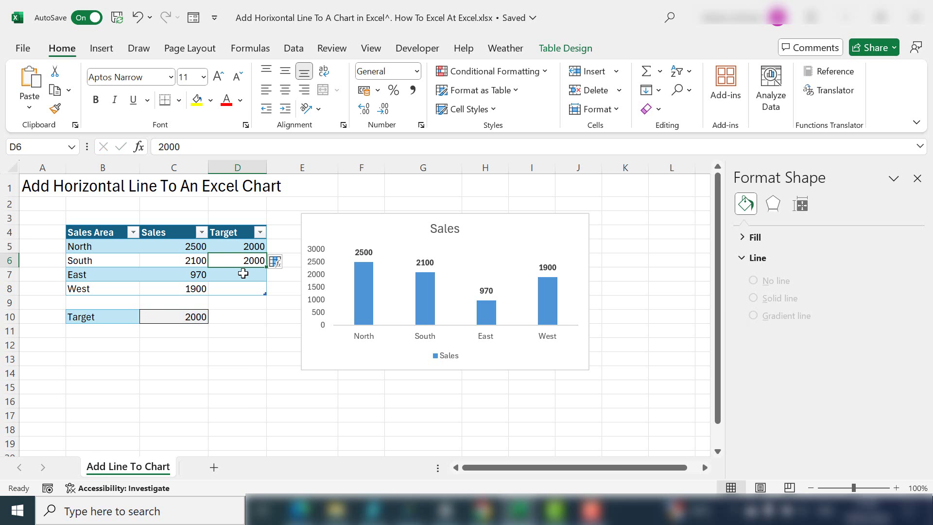
drag(266, 253, 265, 294)
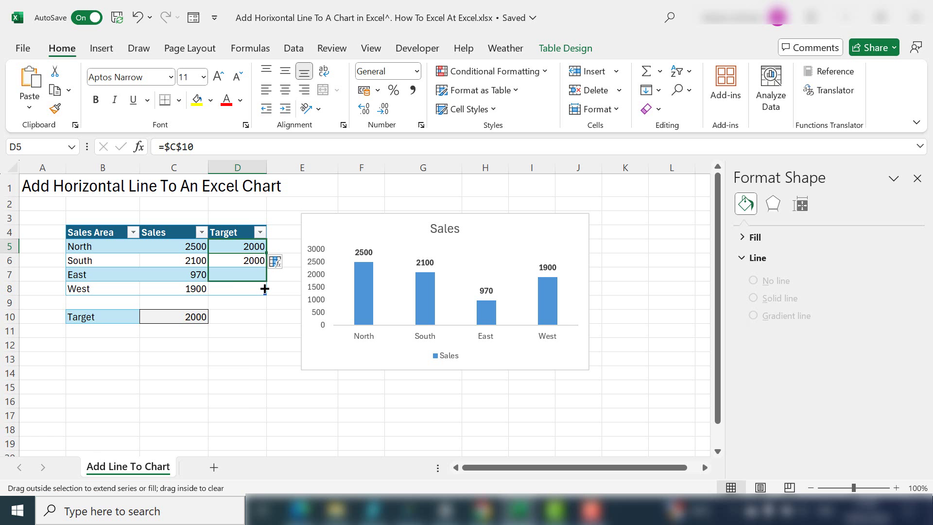
Change the target in C10 to 1500
click(194, 317)
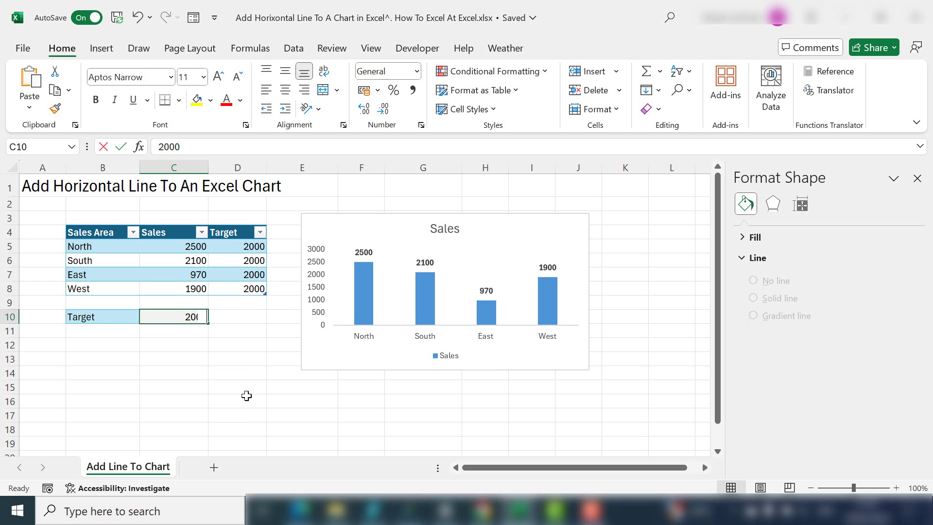
text(1500)
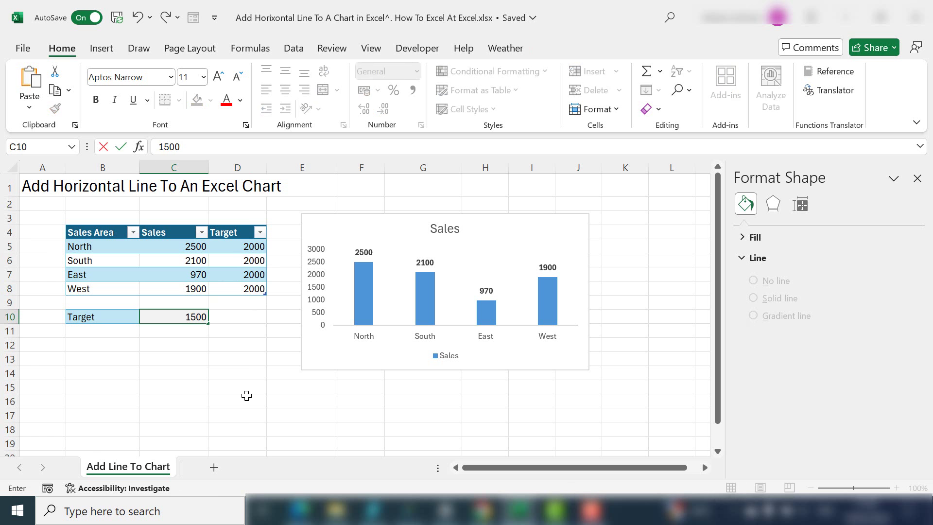
key(Return)
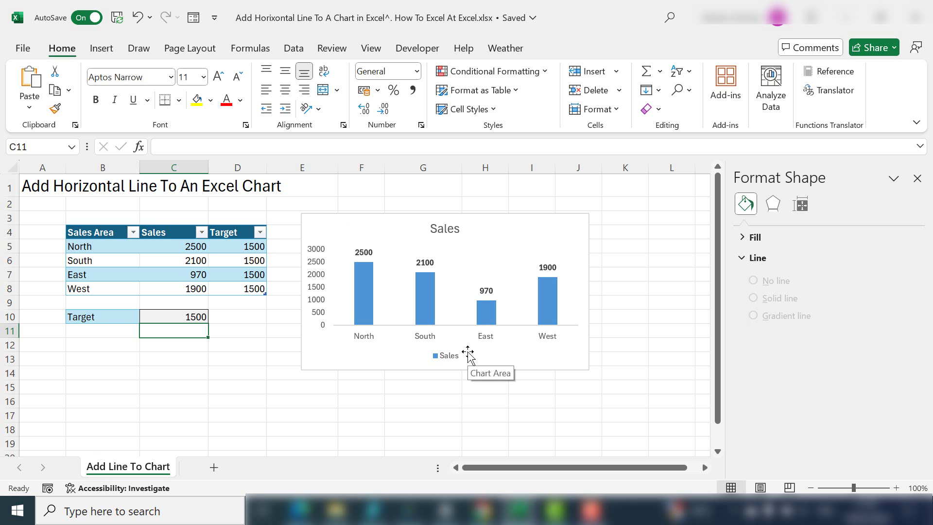
Add a chart series named from header D4 with values D5:D8 via Select Data
right_click(454, 295)
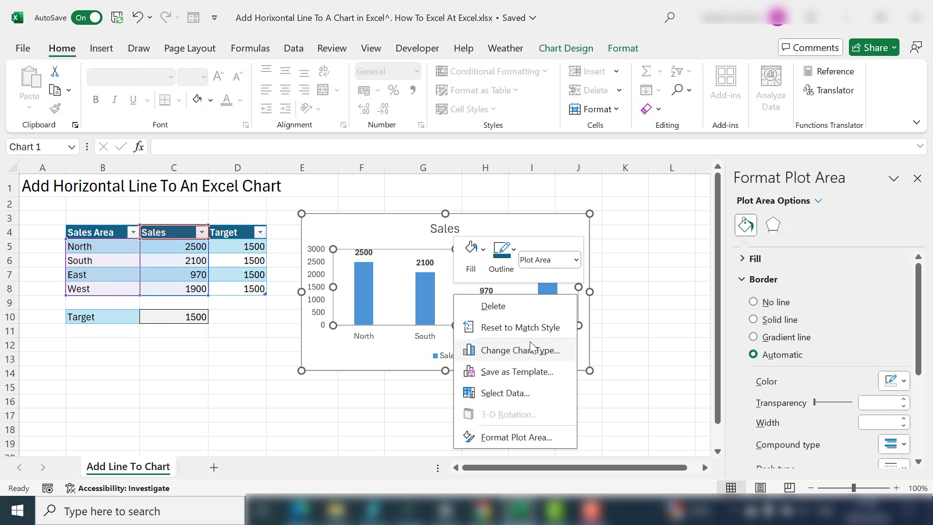
click(553, 394)
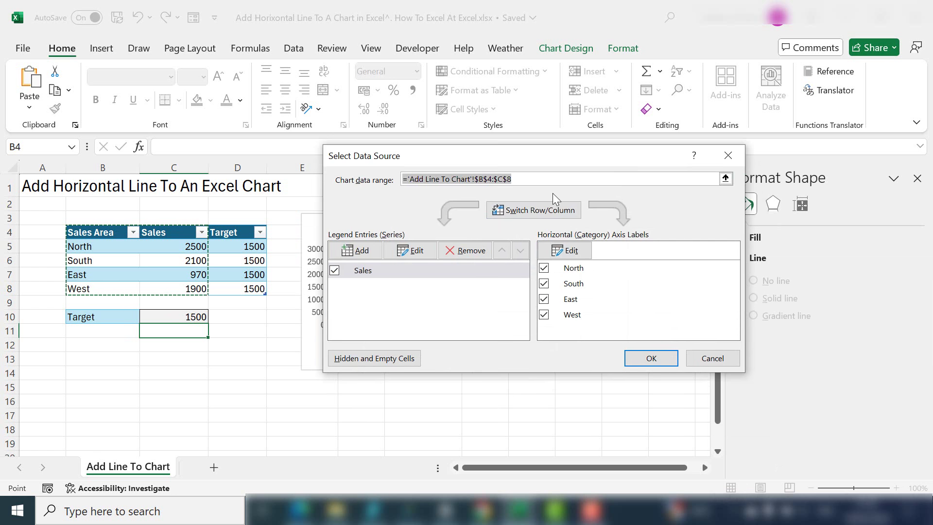
click(356, 251)
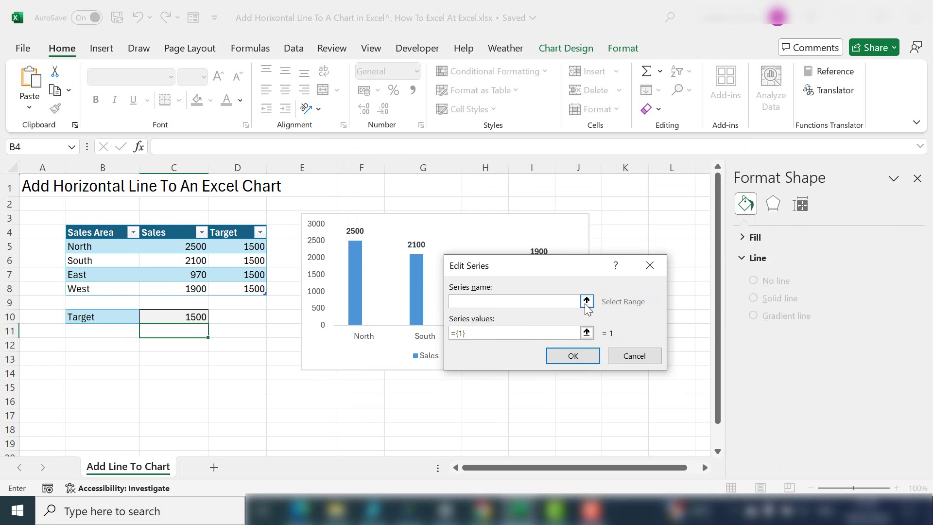
click(587, 302)
click(233, 232)
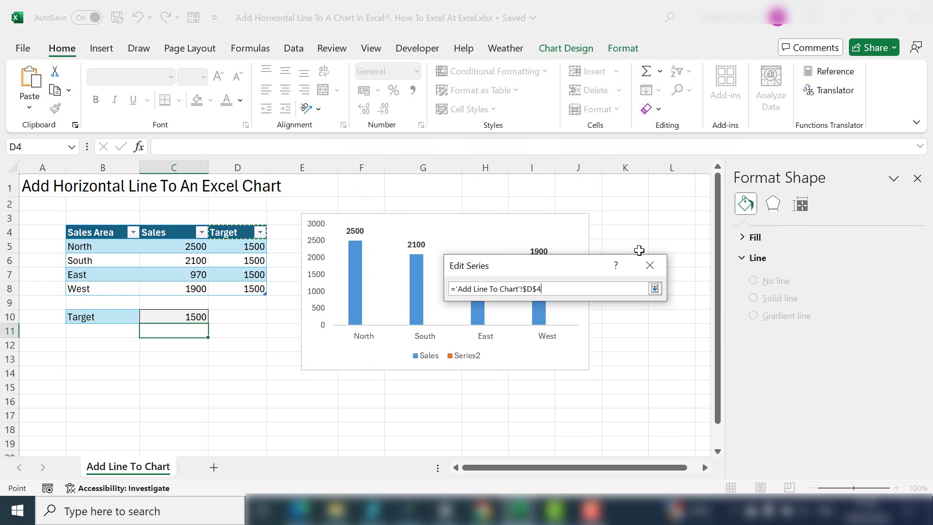
click(656, 288)
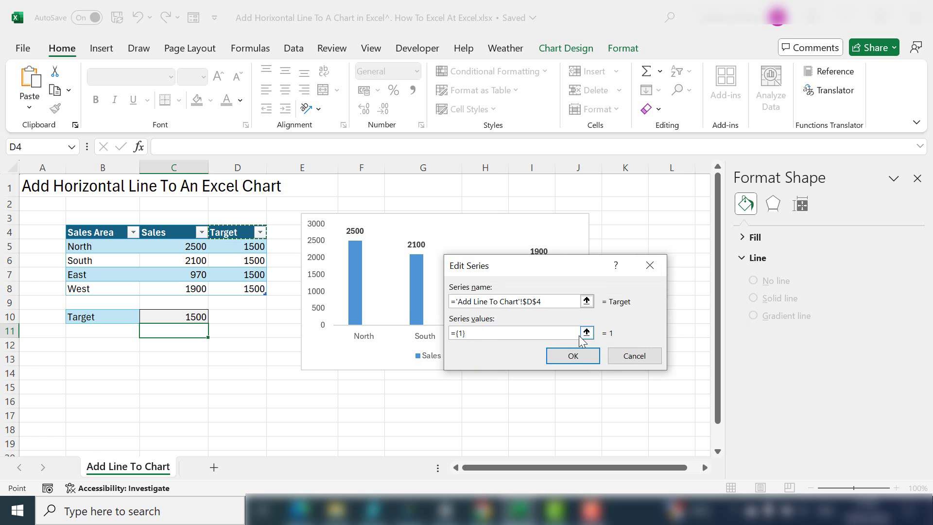
click(586, 333)
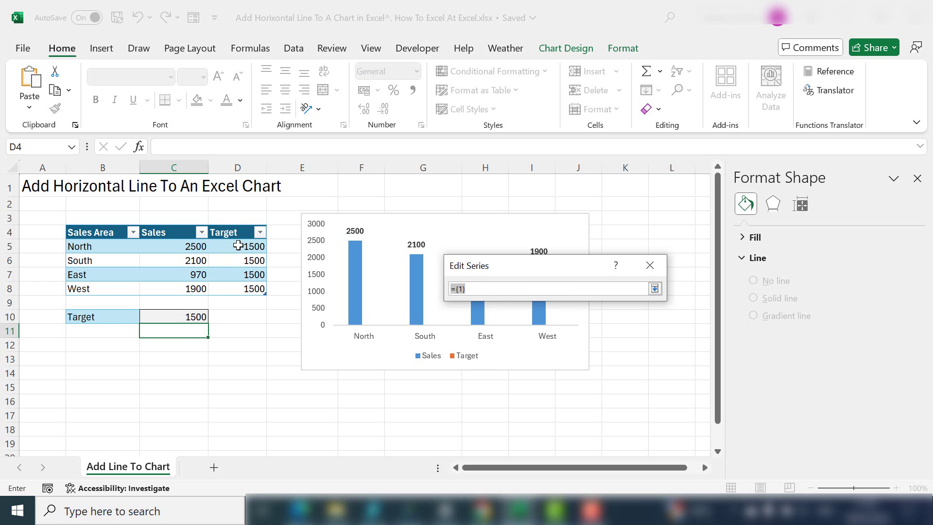
drag(238, 247, 238, 289)
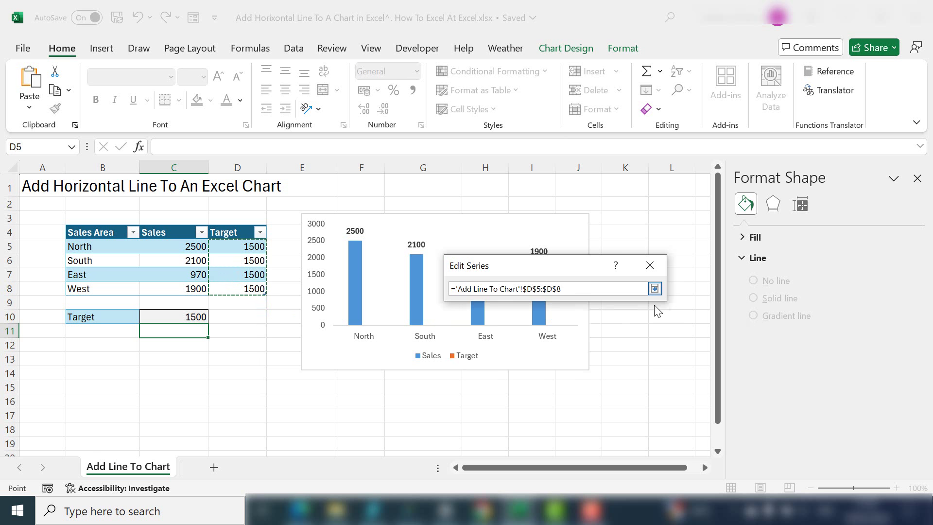
click(656, 289)
click(573, 356)
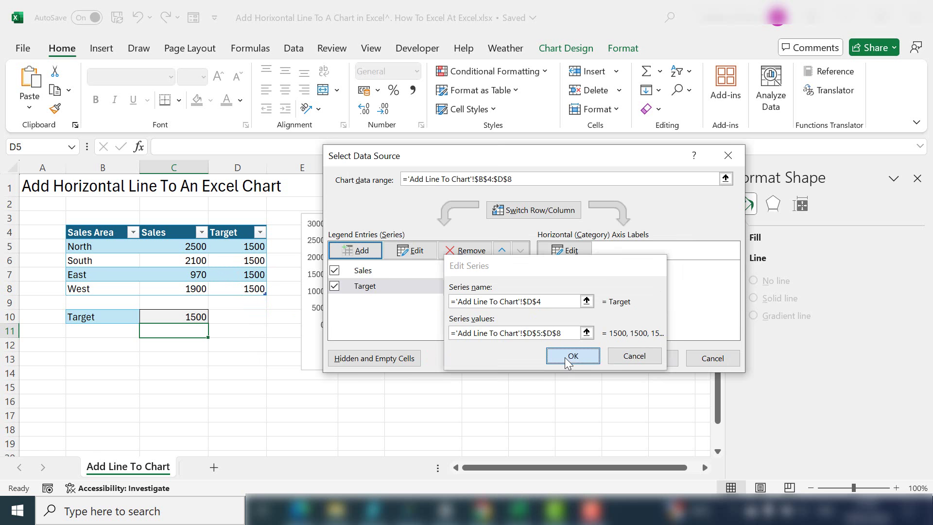
click(651, 358)
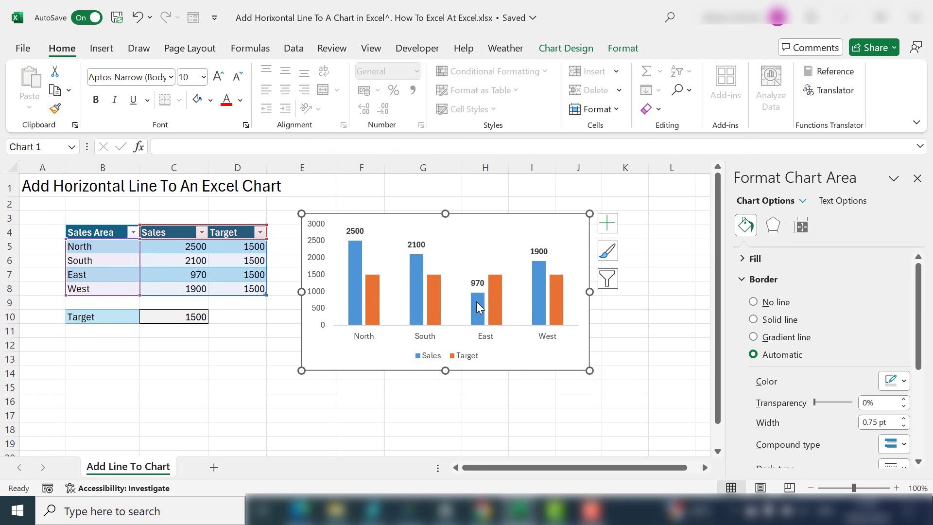
Change the Target series chart type to Line in a combo chart
right_click(437, 291)
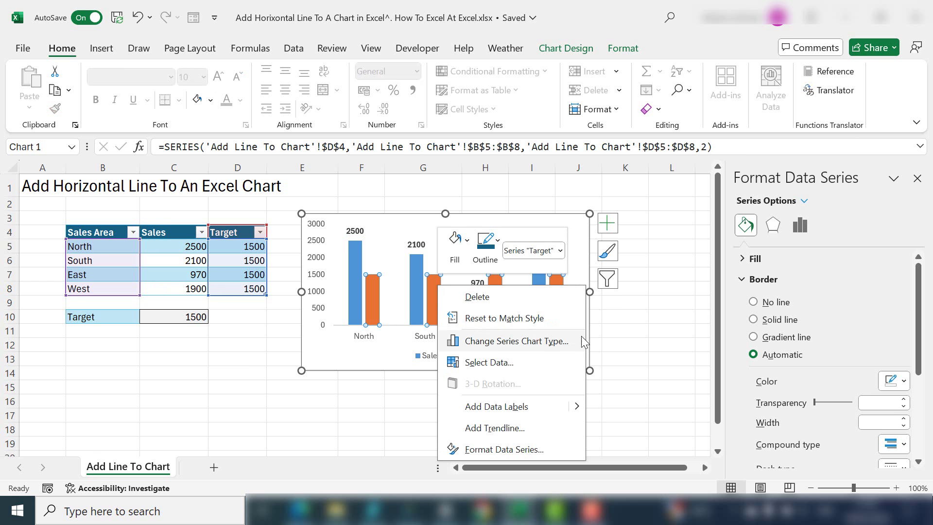
click(522, 342)
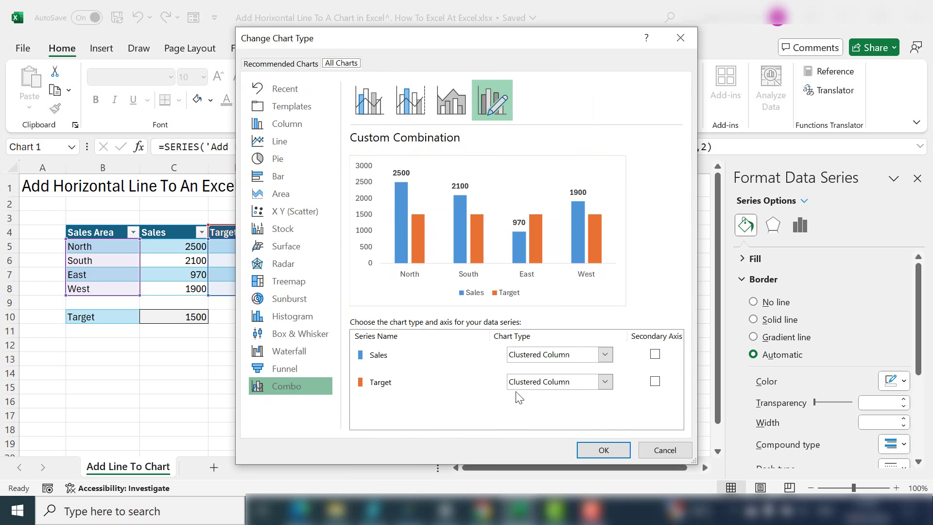
click(604, 382)
click(480, 414)
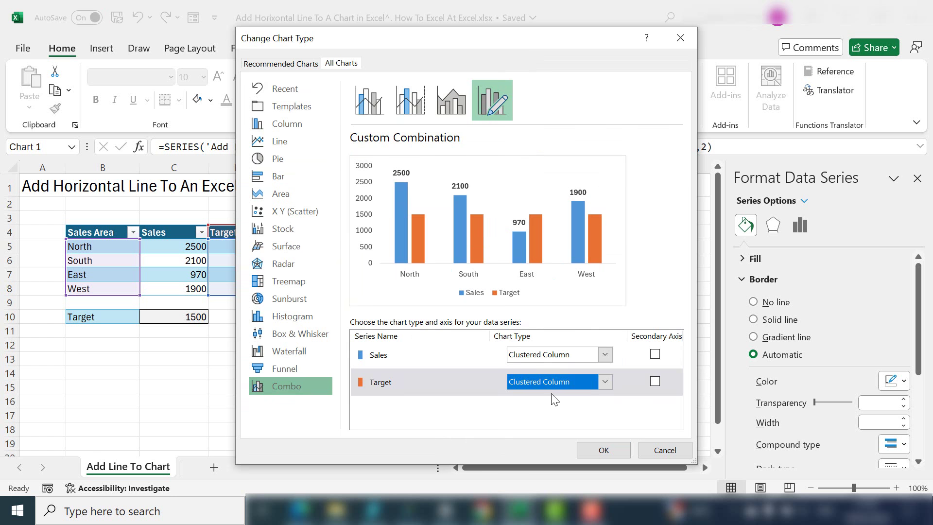
click(604, 382)
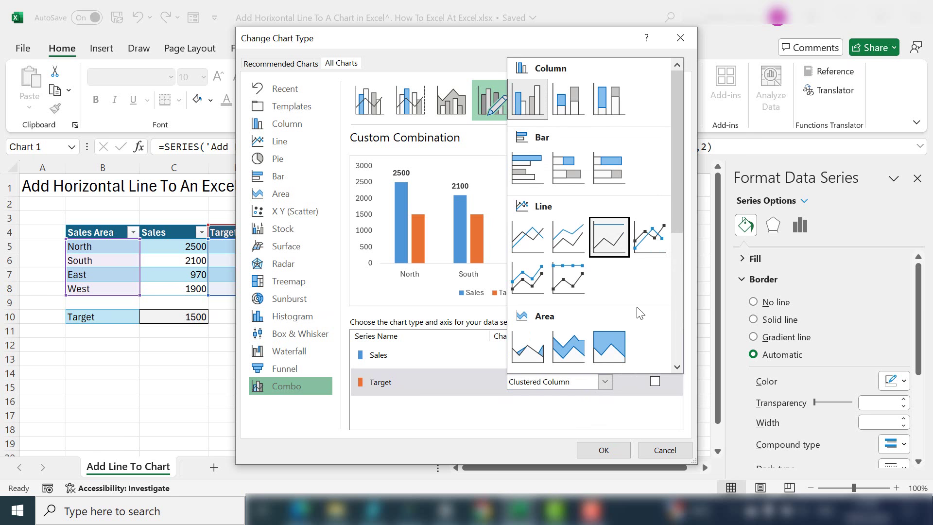
click(528, 237)
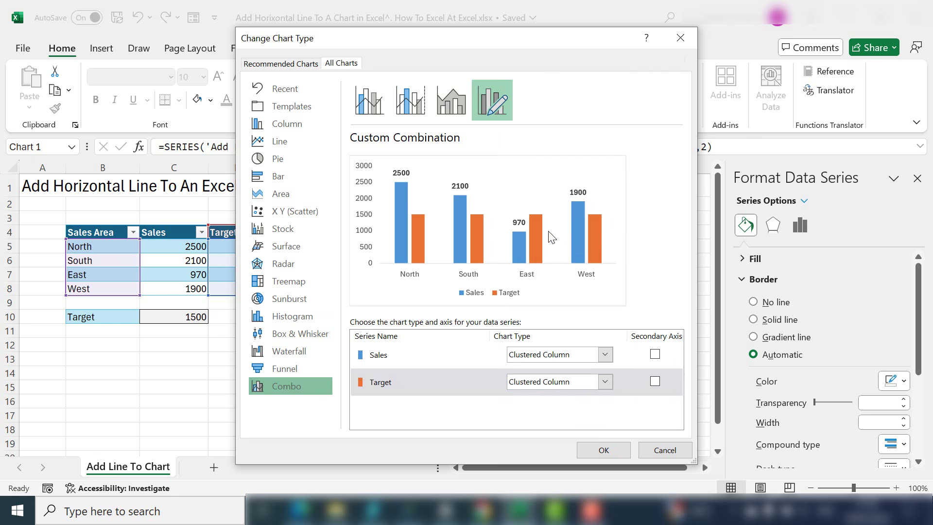
click(603, 450)
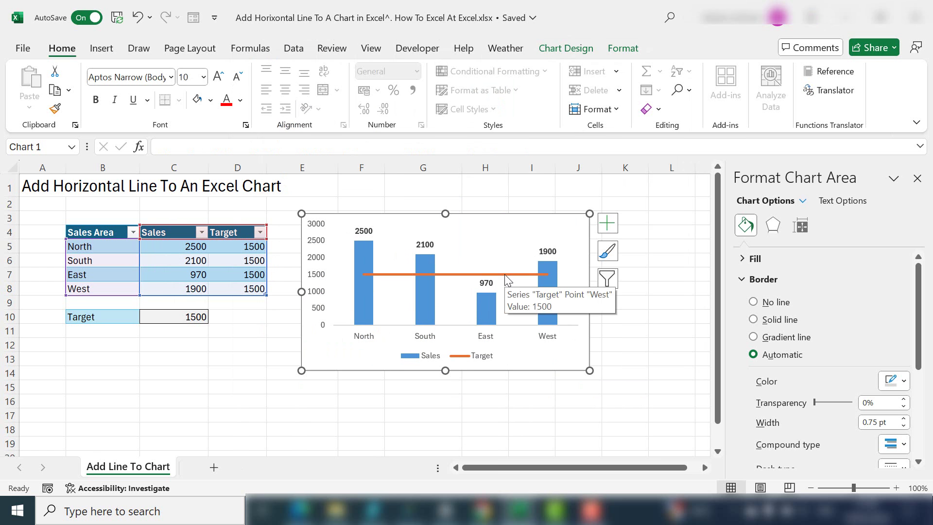
Set the Target line's dash type to a dashed style in Format Data Series
click(506, 276)
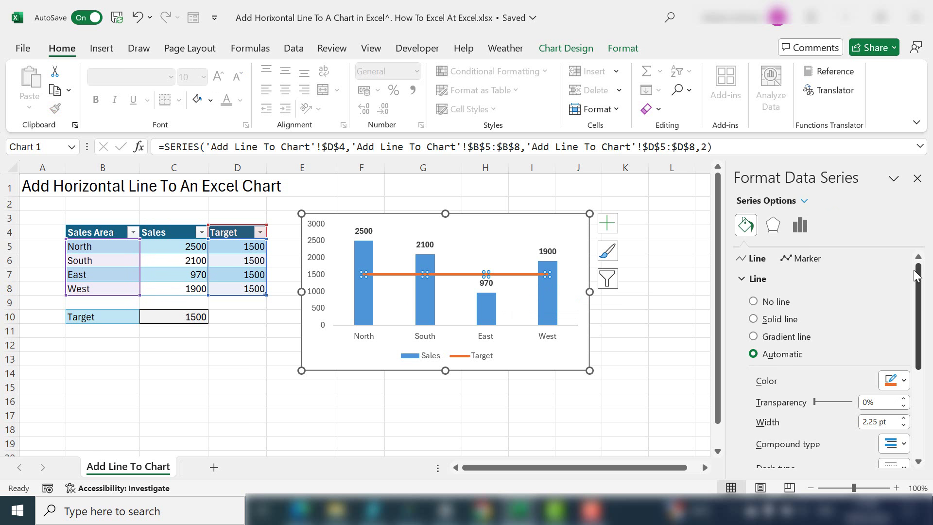
drag(922, 278, 922, 324)
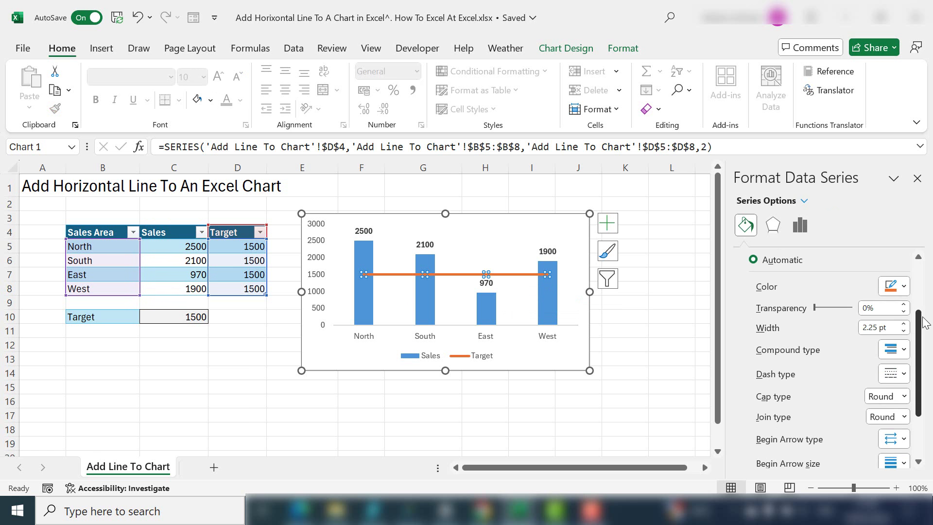
click(899, 374)
click(901, 412)
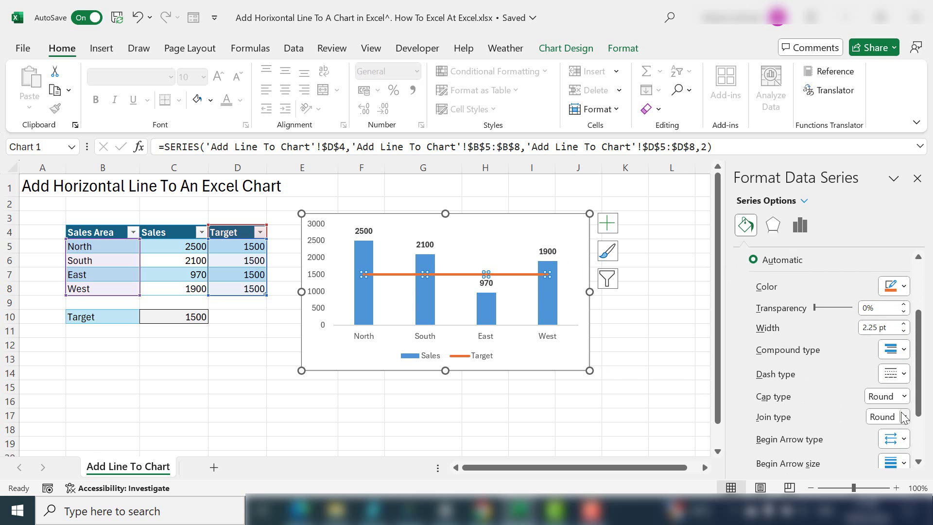
click(557, 361)
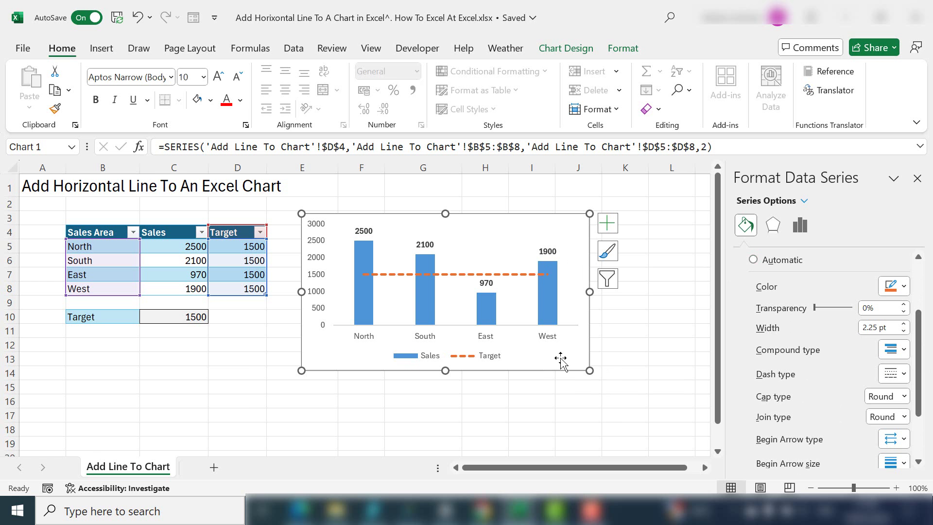
Add data labels to the Target line and delete the North, South and East labels
right_click(525, 275)
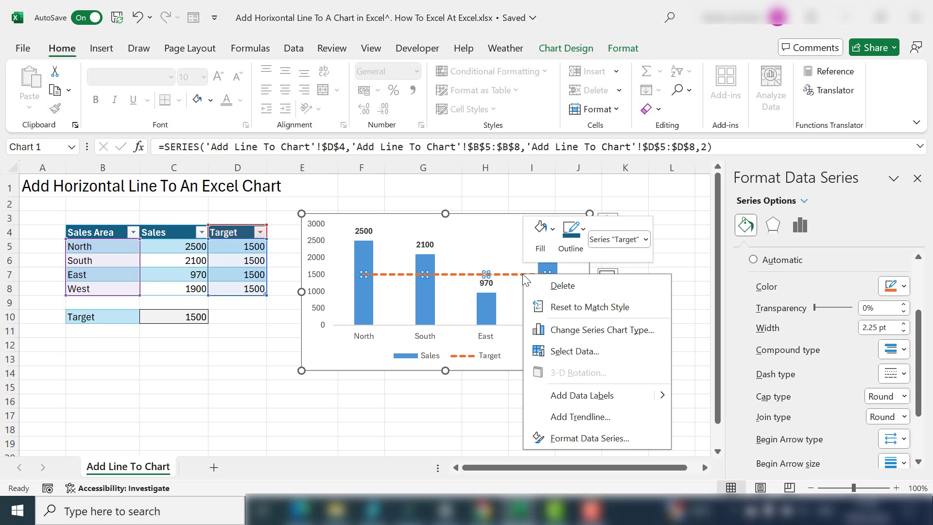
mouse_move(582, 395)
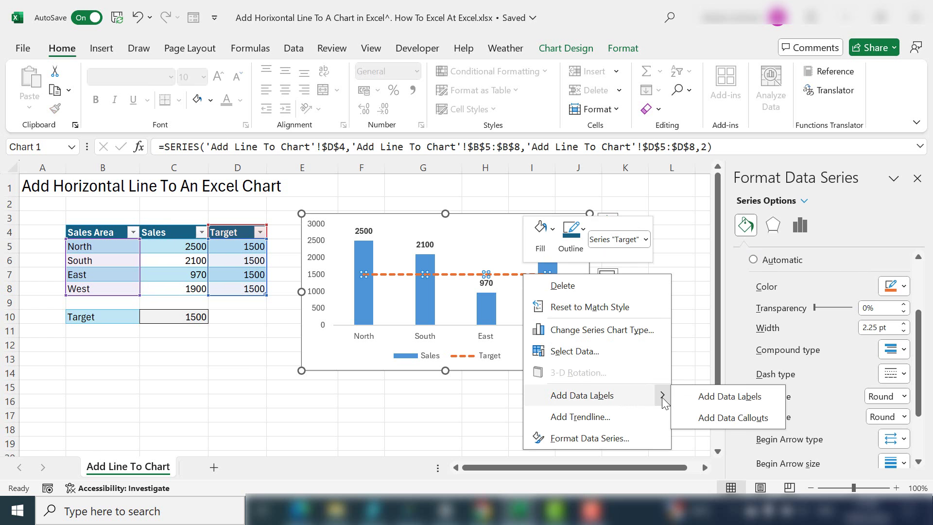
click(713, 397)
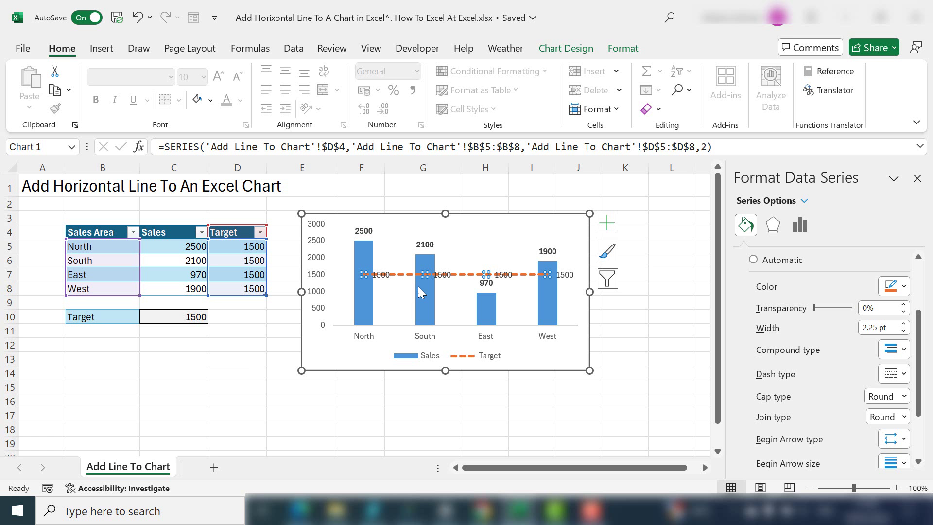
click(381, 275)
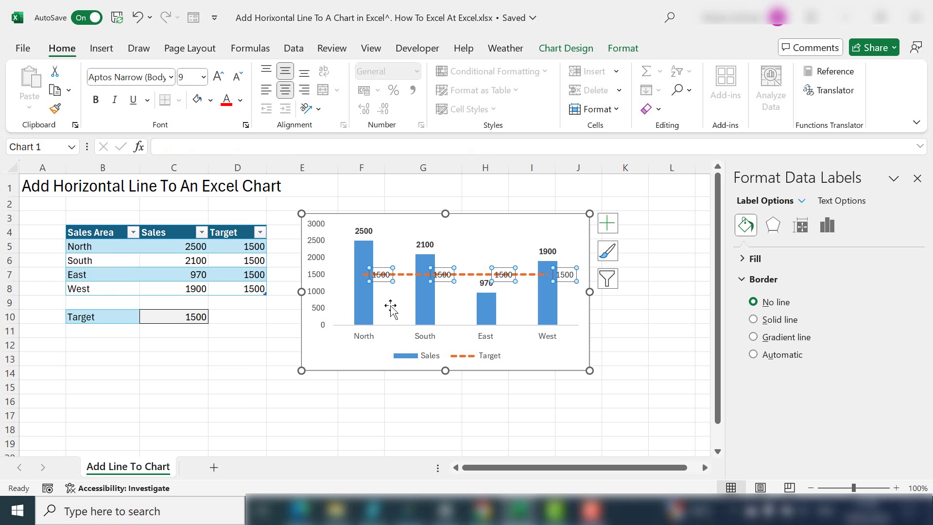
click(381, 275)
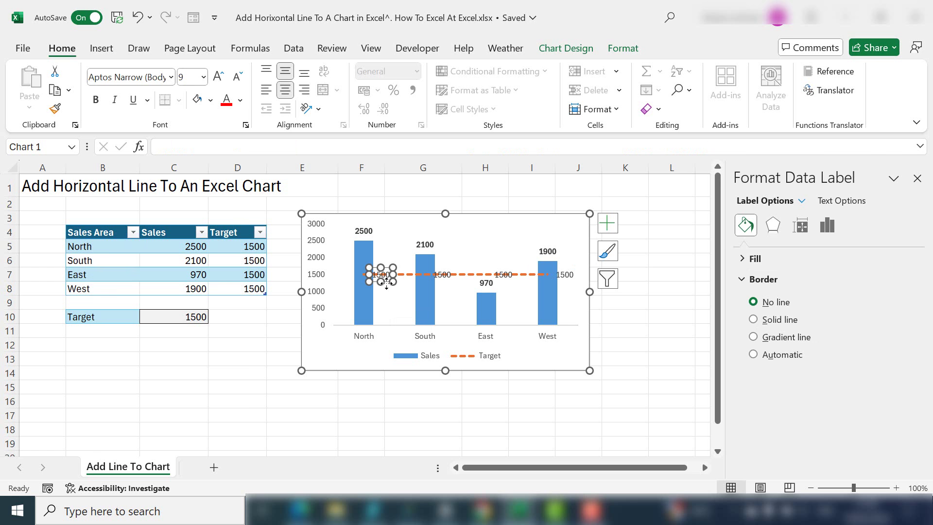
key(Delete)
click(443, 275)
key(Delete)
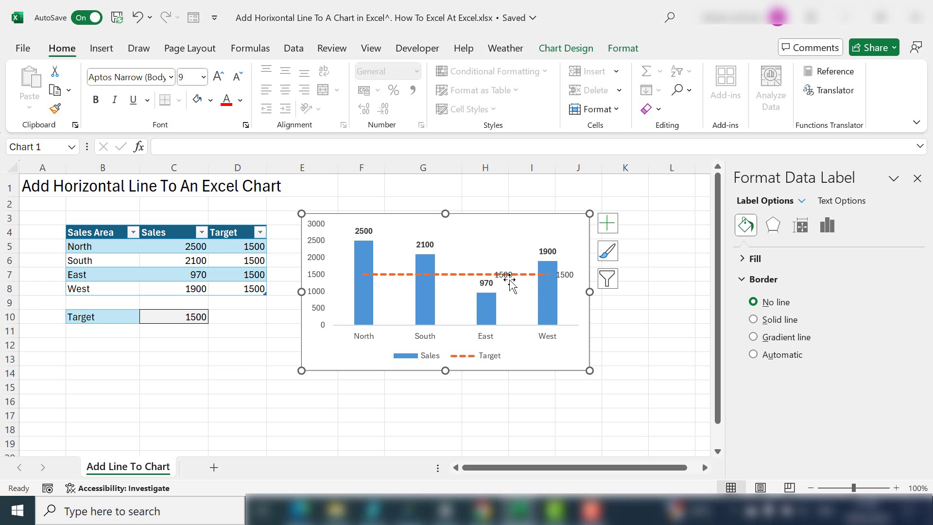
click(508, 279)
key(Delete)
Make the remaining West 1500 label bold and red
click(566, 281)
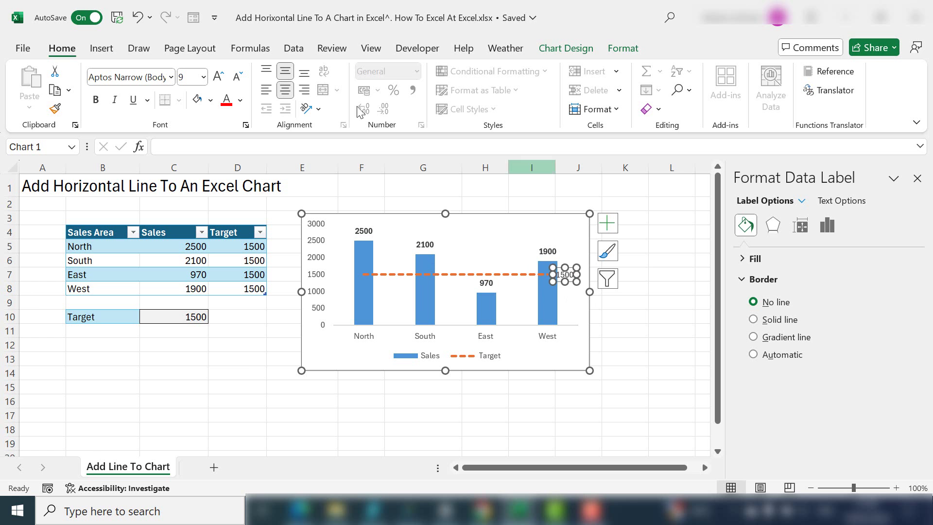
click(96, 101)
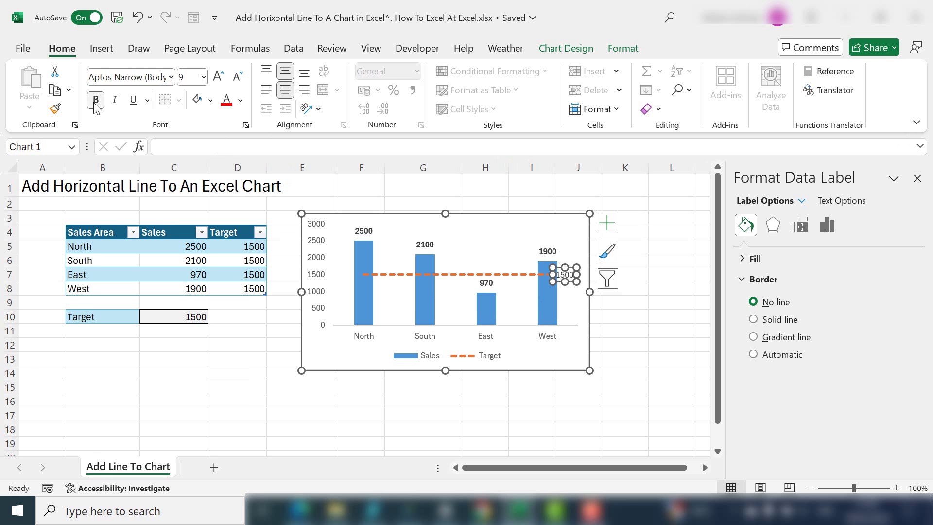
click(226, 105)
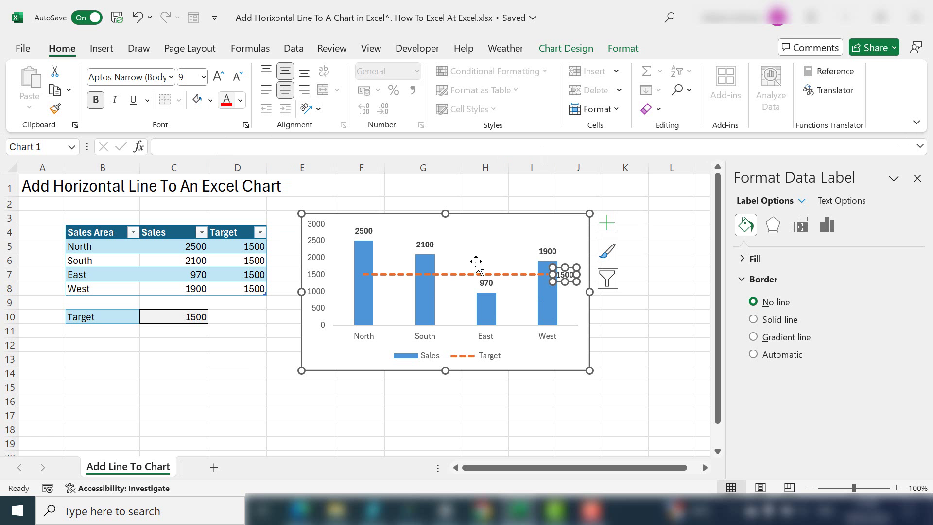
Move the 1500 label just right of the line's end and delete its leader line
click(573, 308)
click(566, 277)
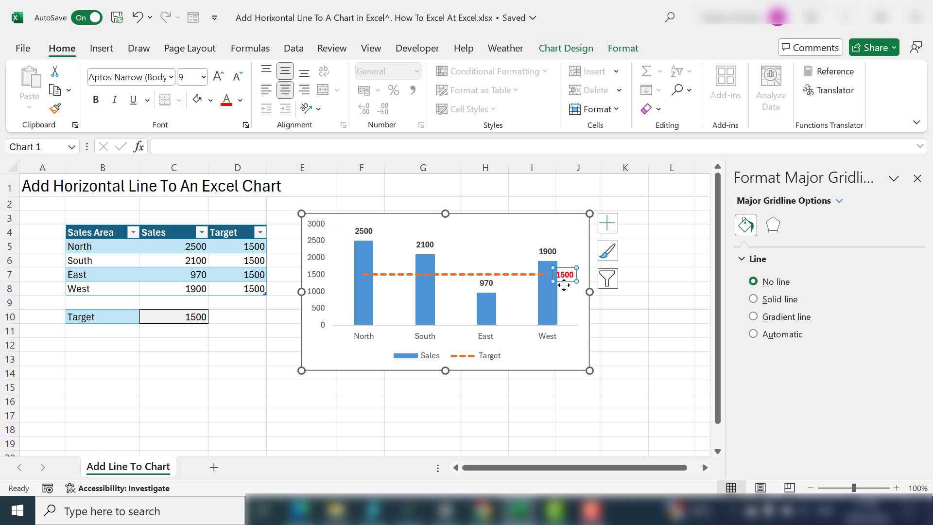
click(566, 277)
drag(567, 277, 572, 296)
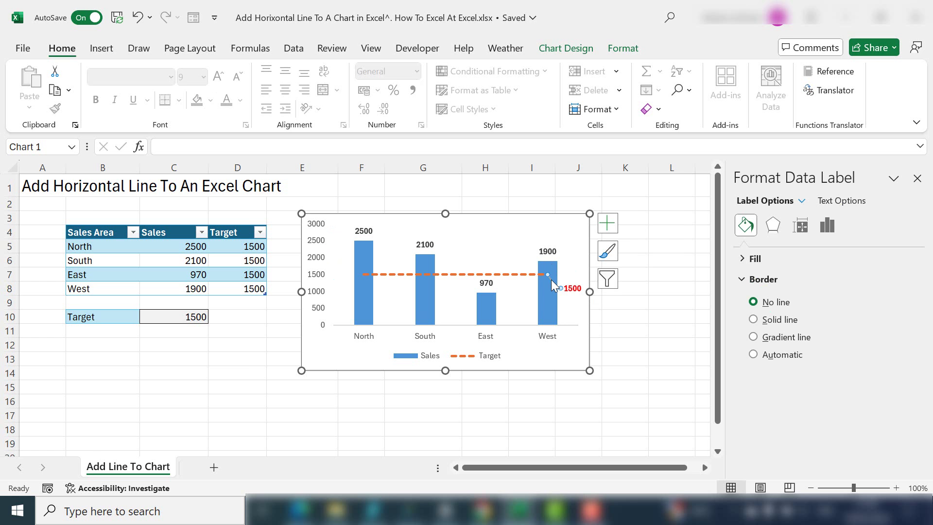
right_click(552, 282)
click(591, 292)
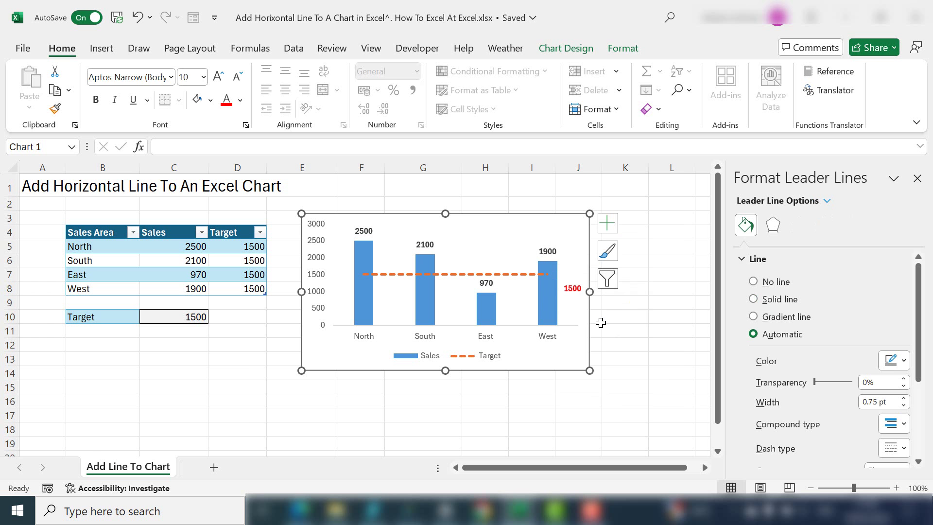
click(573, 286)
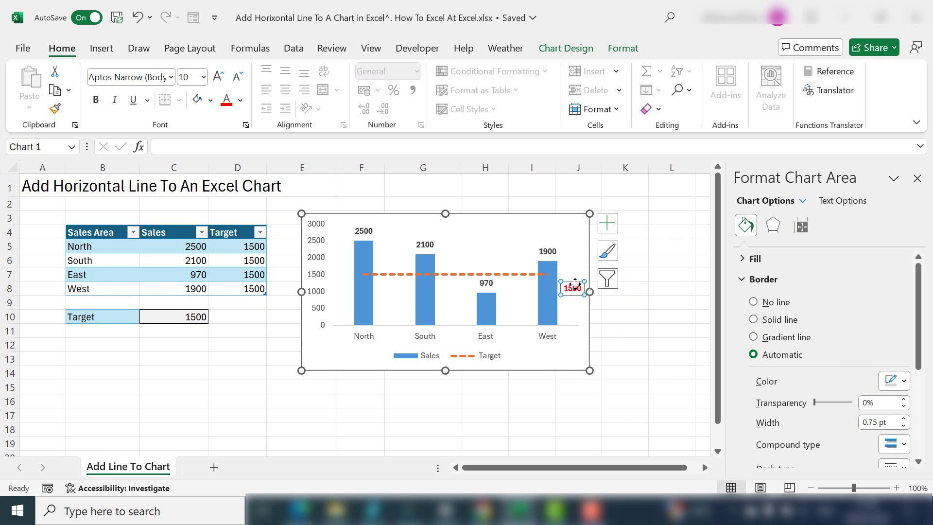
click(637, 358)
Enter 2000 in C10 so the Target column, dashed line and label update
click(196, 317)
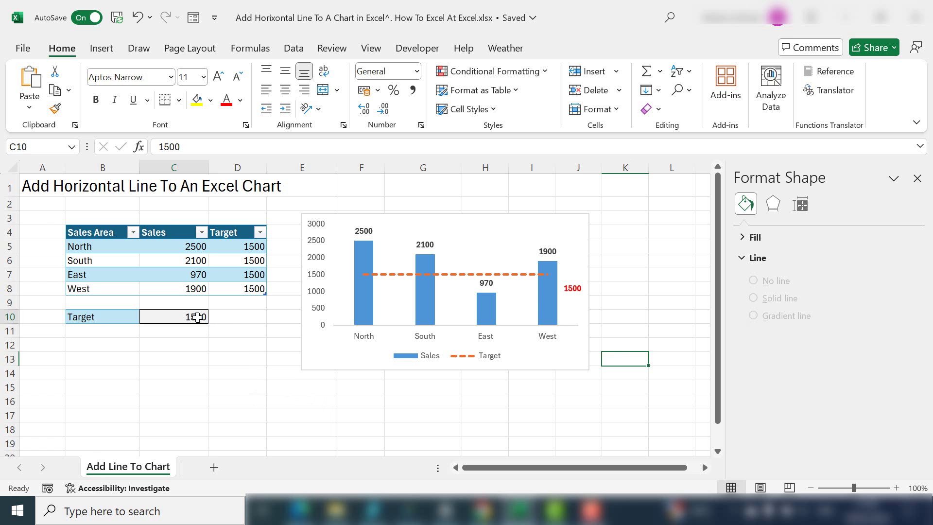
text(2)
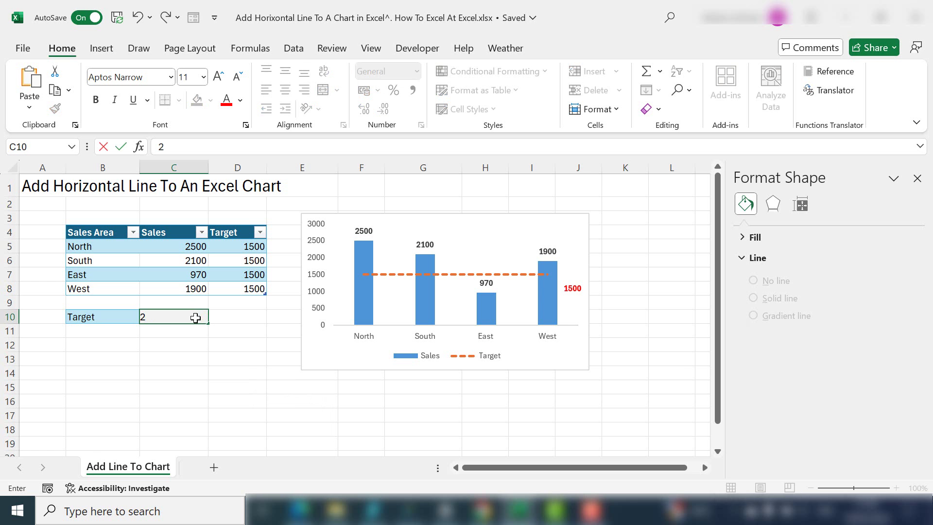
text(000)
key(Return)
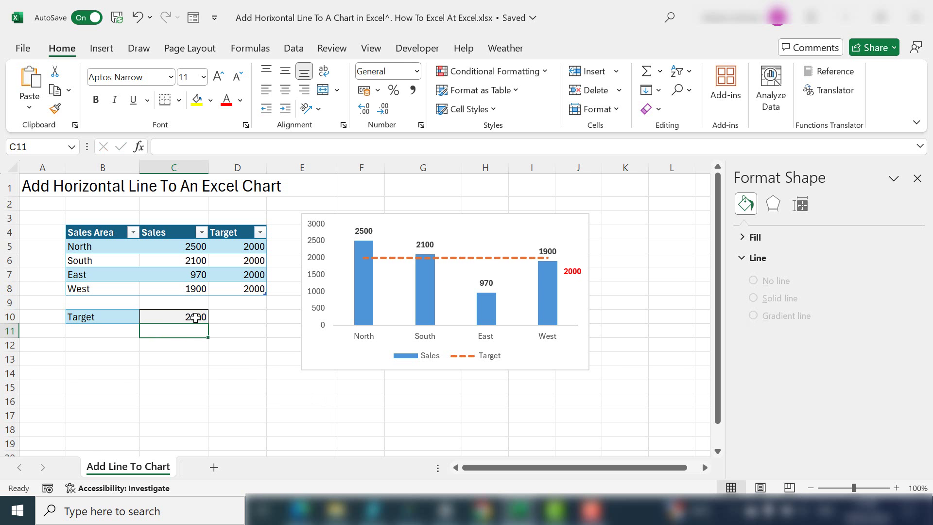